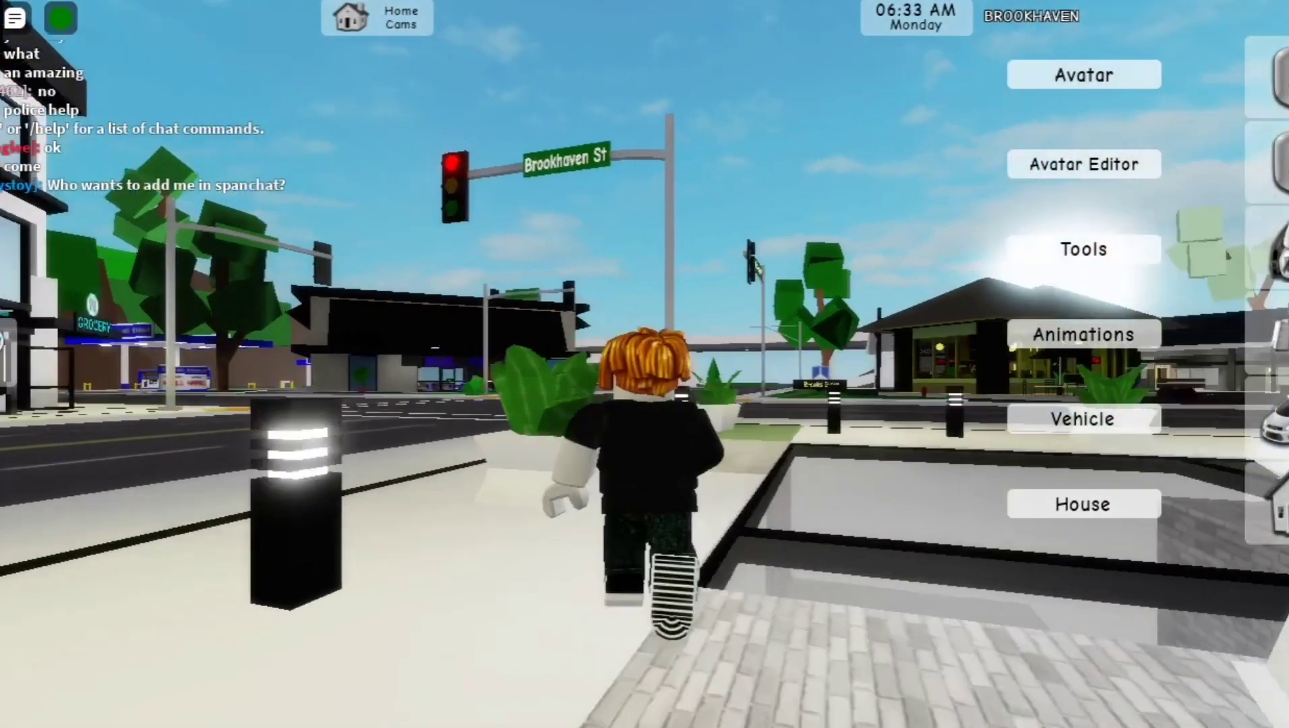
# Walk the avatar across the plaza past the traffic light and turn to face the fountain.
pyautogui.press('d')
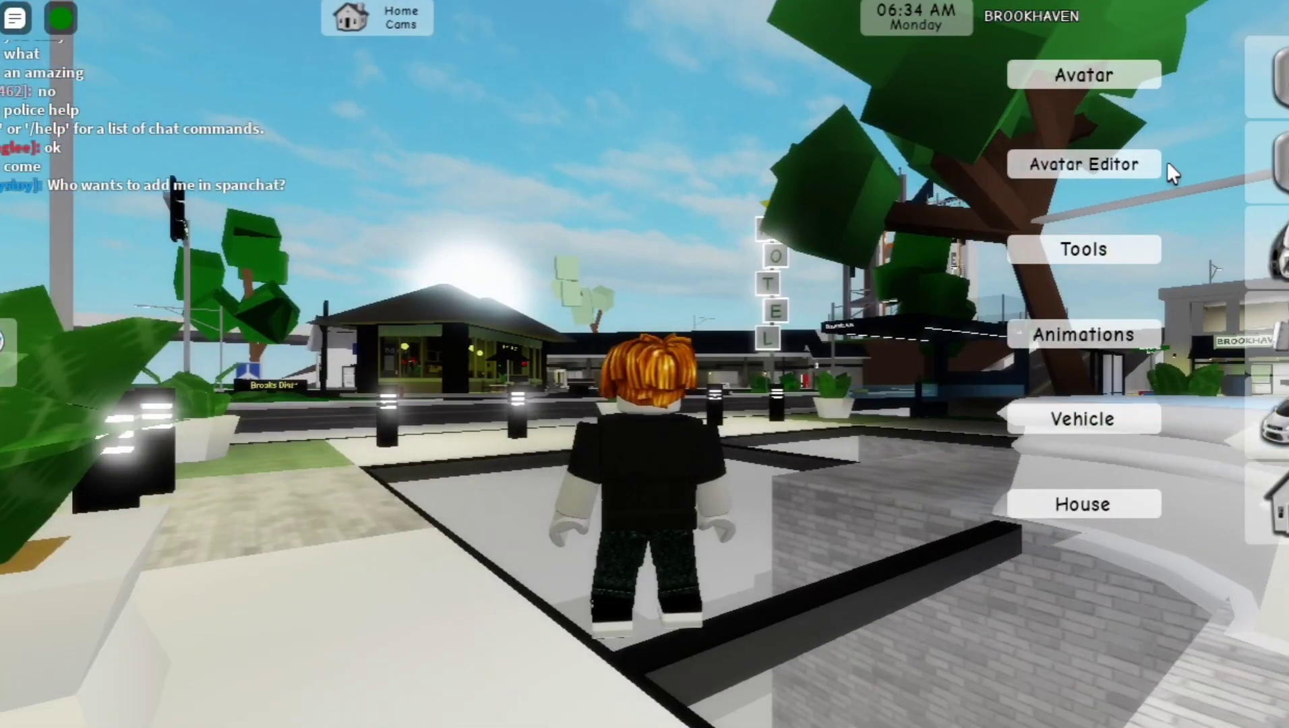
pyautogui.press('a')
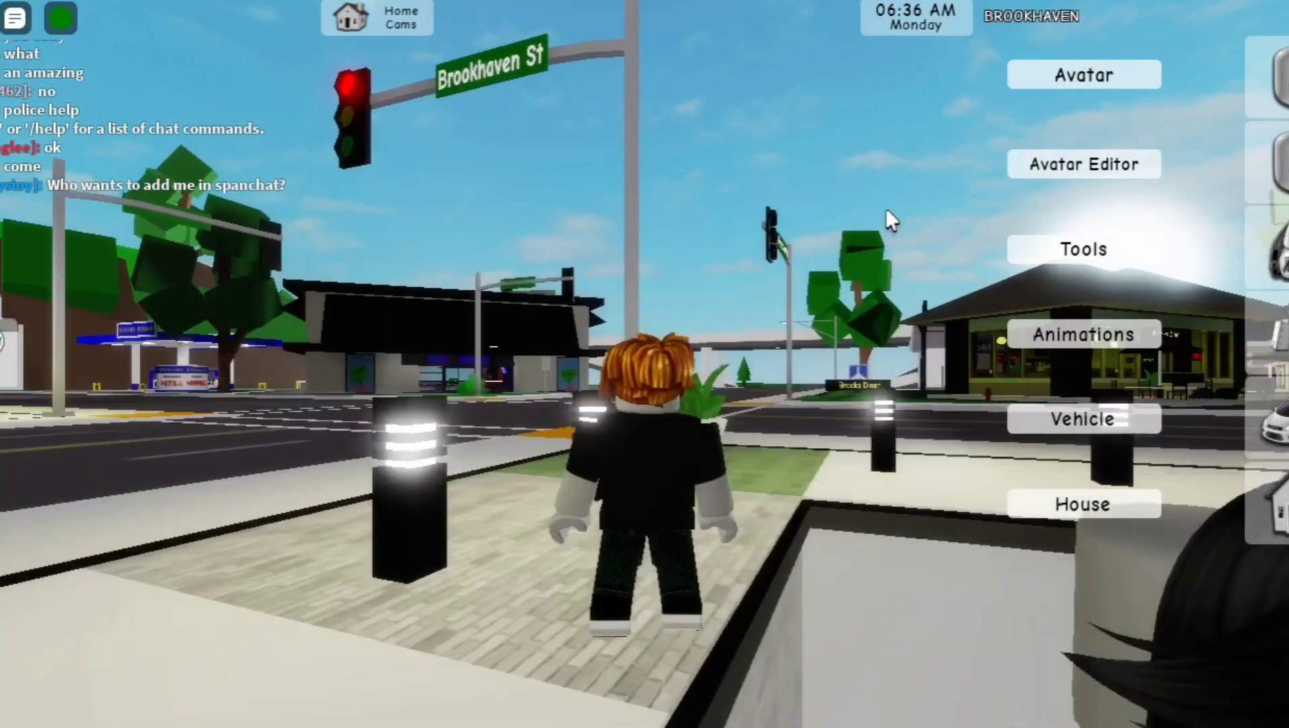
pyautogui.press('w')
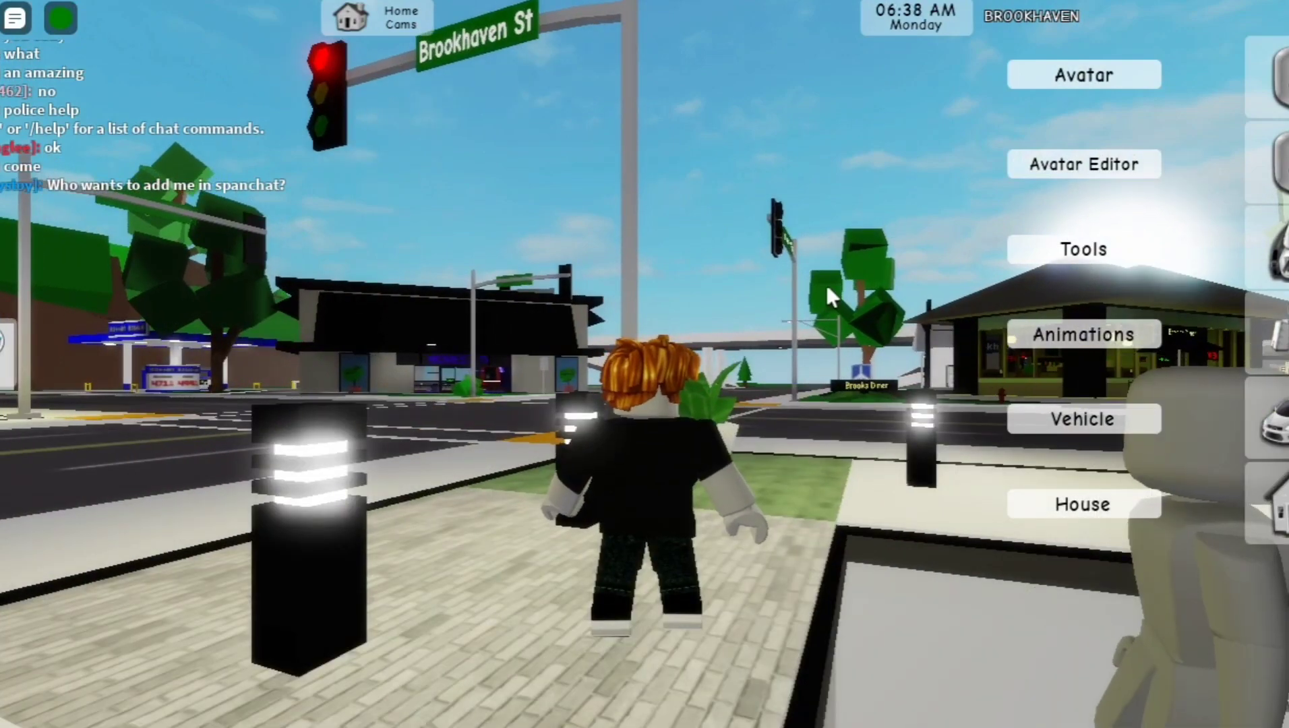
pyautogui.press('d')
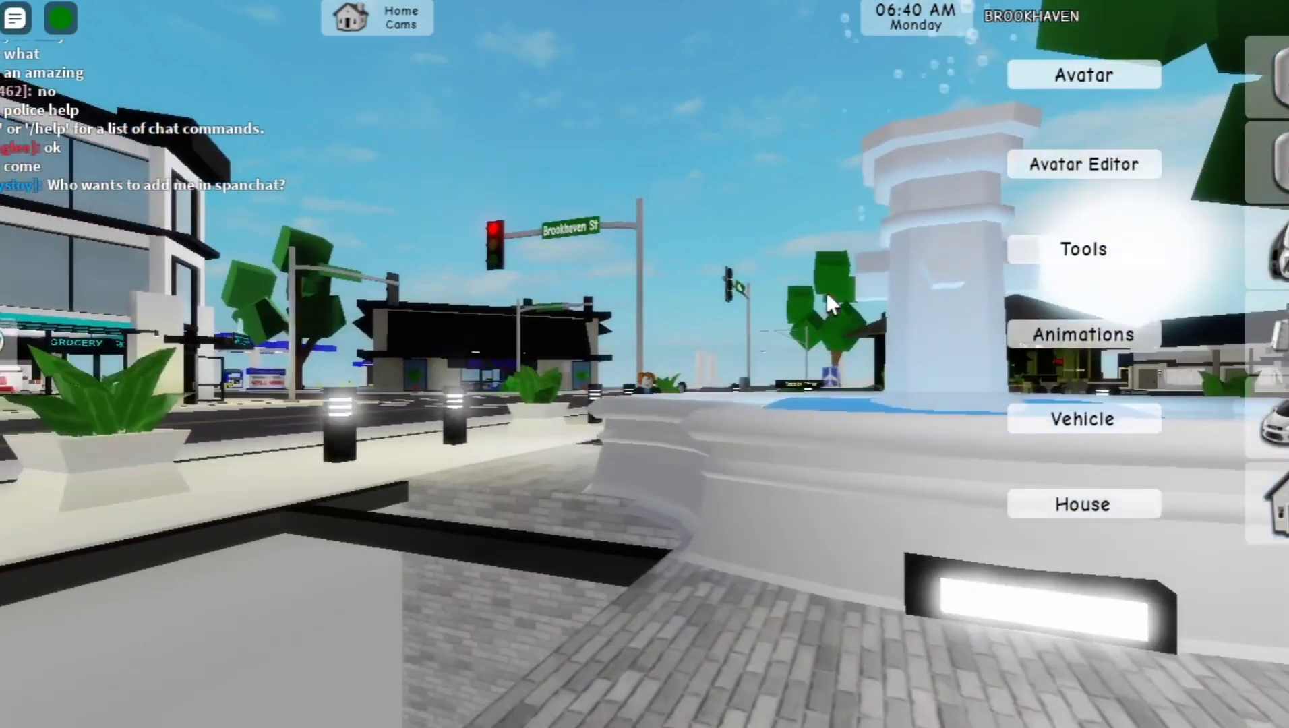
pyautogui.press('s')
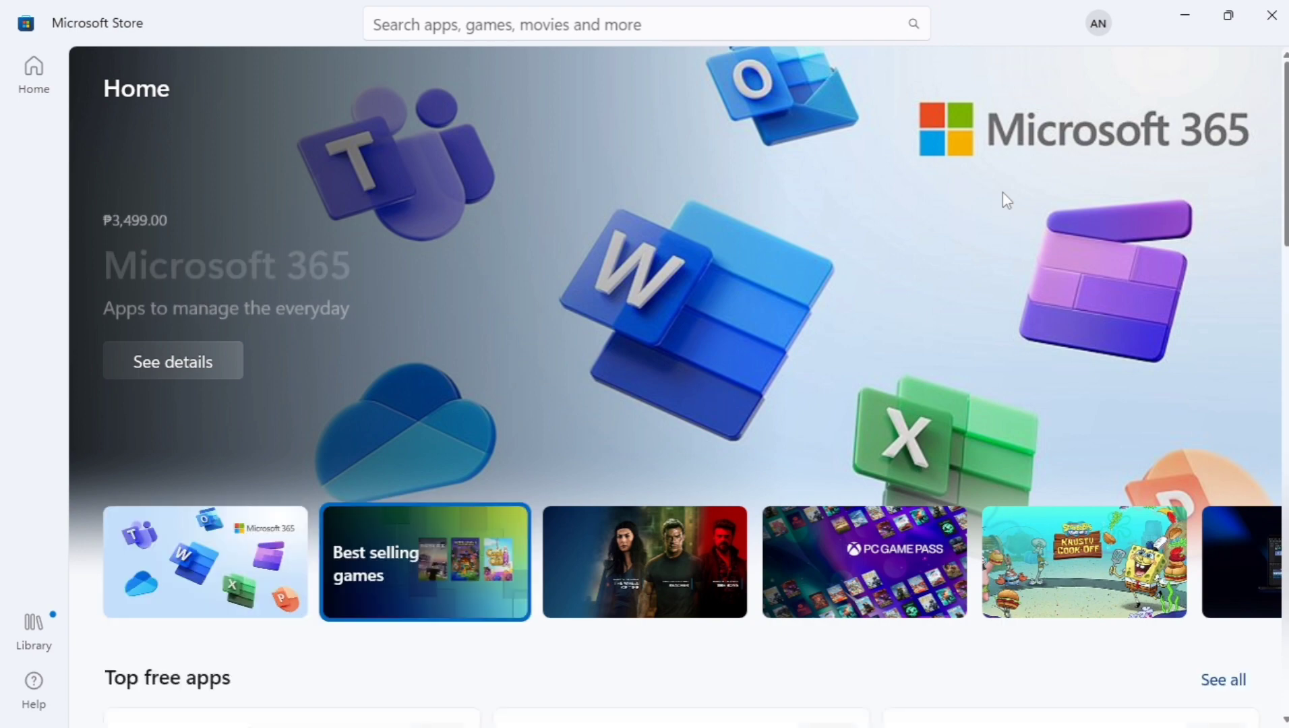
# Search the Store for roblox and launch Roblox from its product page.
pyautogui.click(494, 41)
pyautogui.write('roblox')
pyautogui.press('Return')
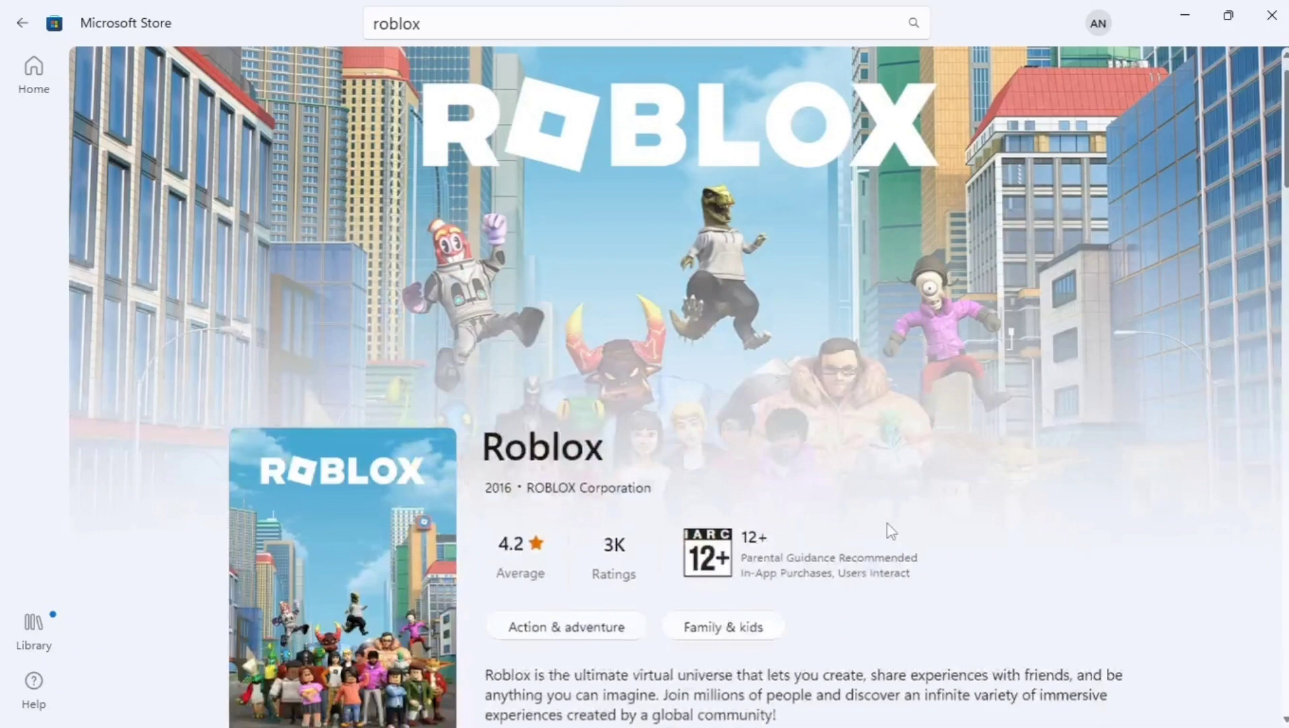
pyautogui.scroll(-3, 745, 530)
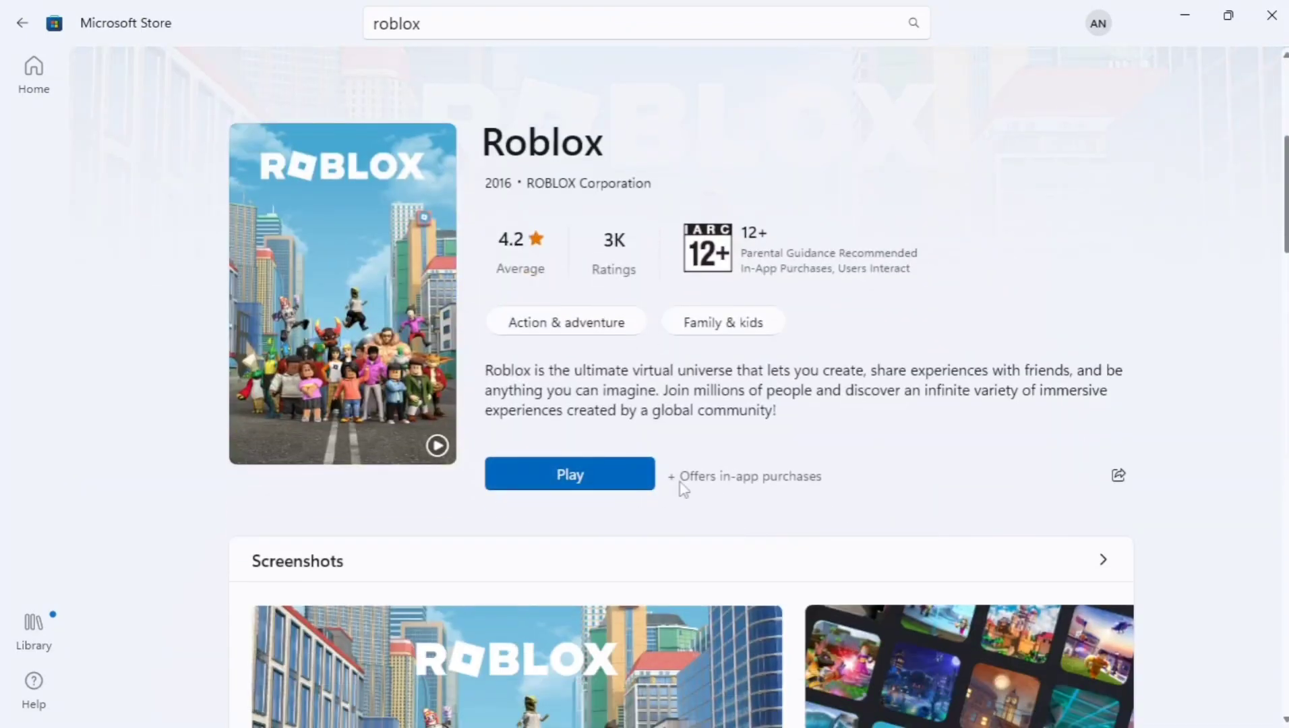
pyautogui.click(605, 480)
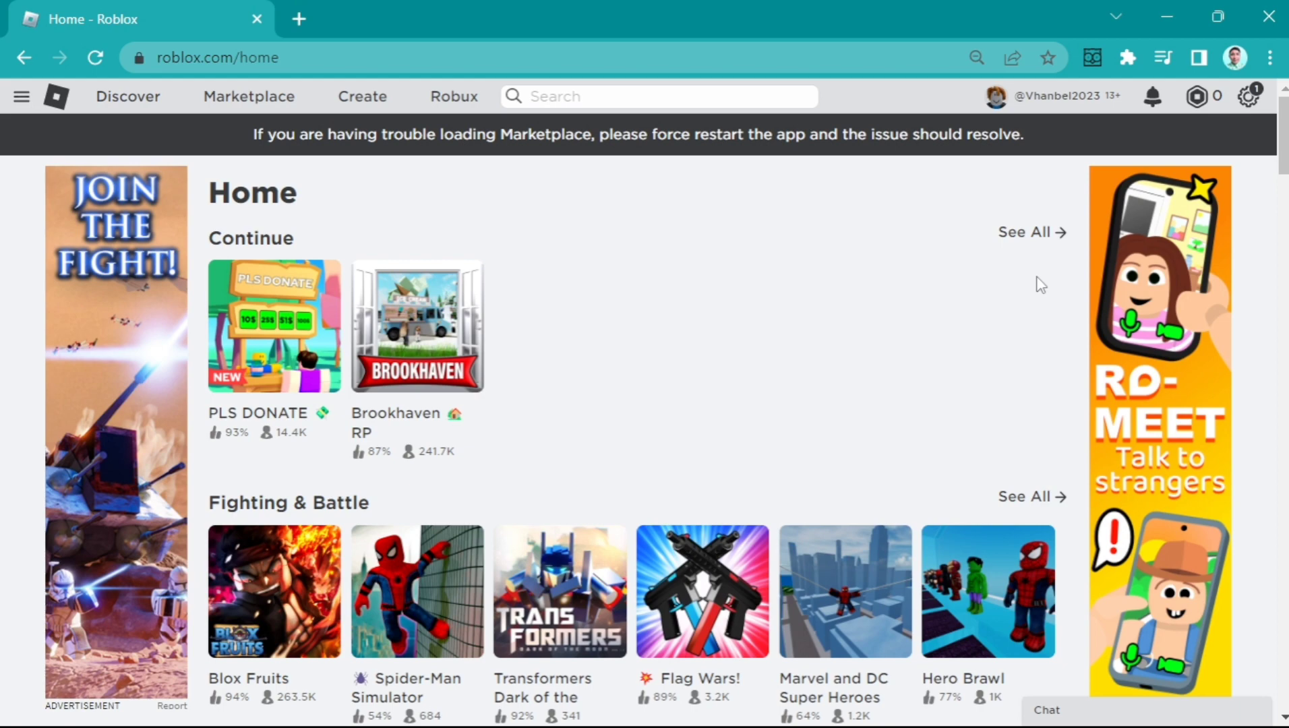
pyautogui.scroll(-3, 644, 448)
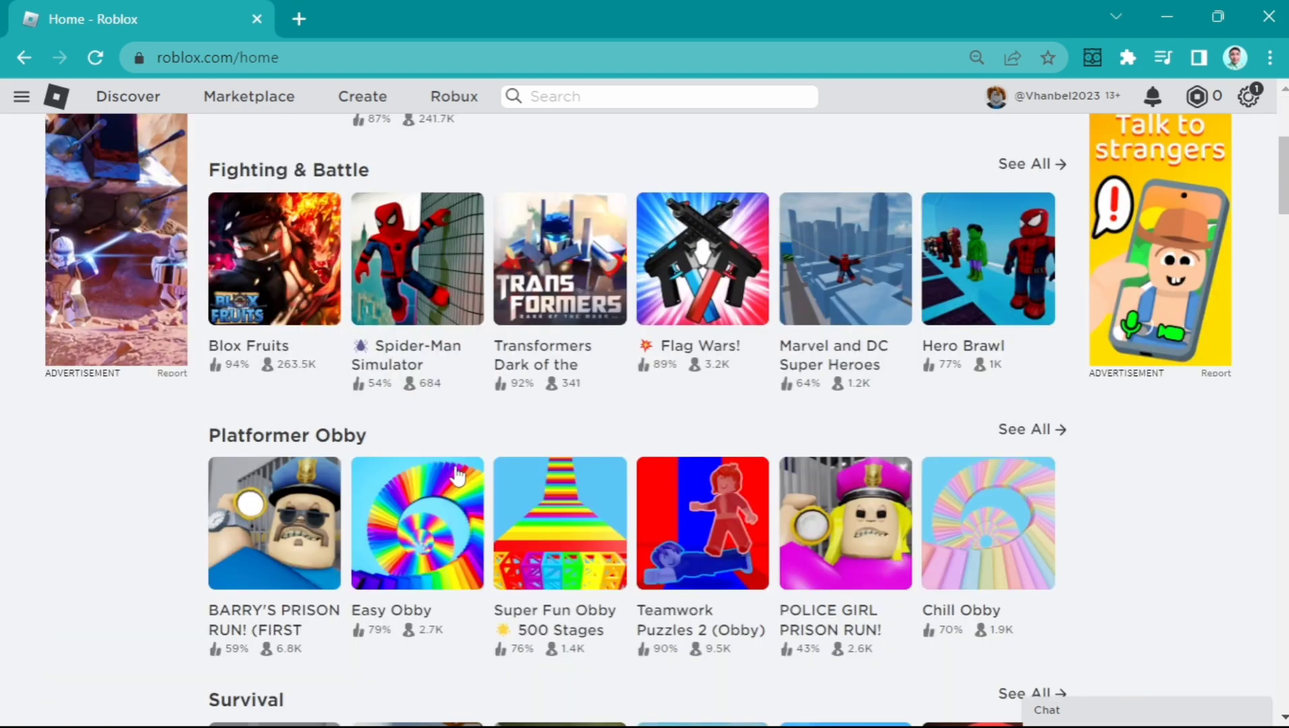
pyautogui.scroll(3, 682, 503)
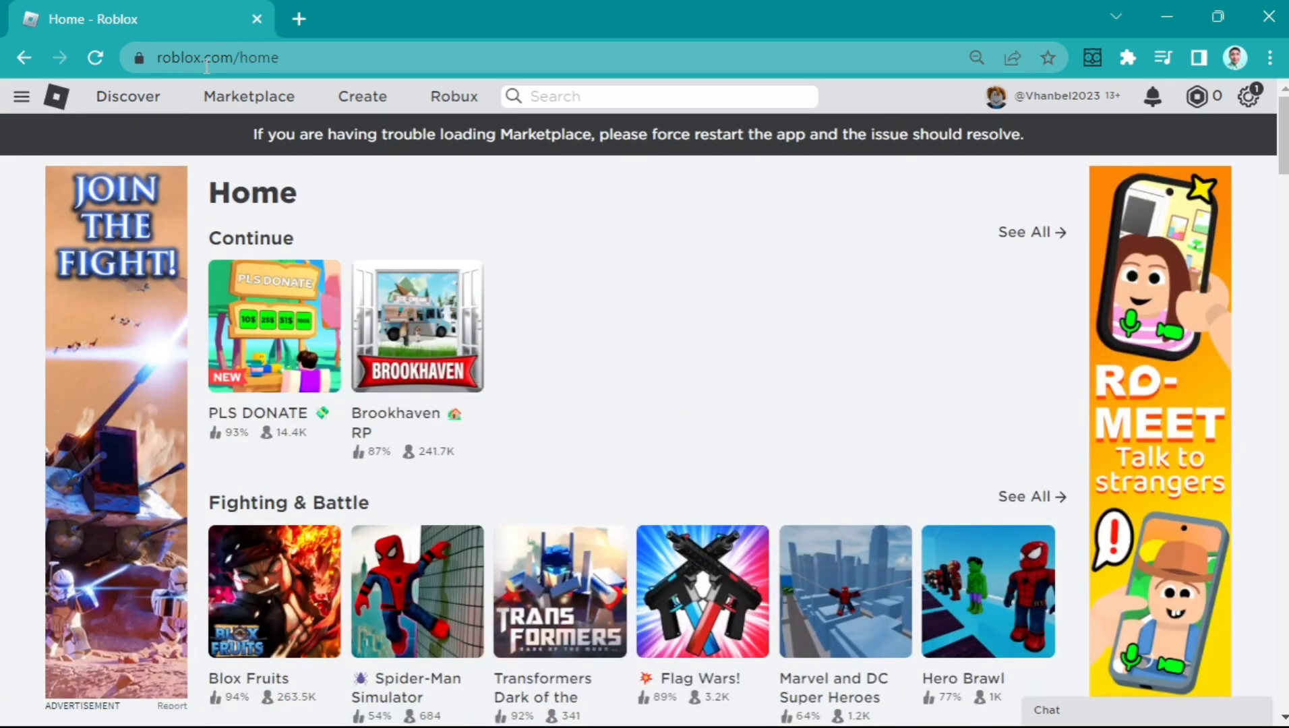
pyautogui.click(251, 61)
pyautogui.click(785, 411)
pyautogui.scroll(-4, 801, 407)
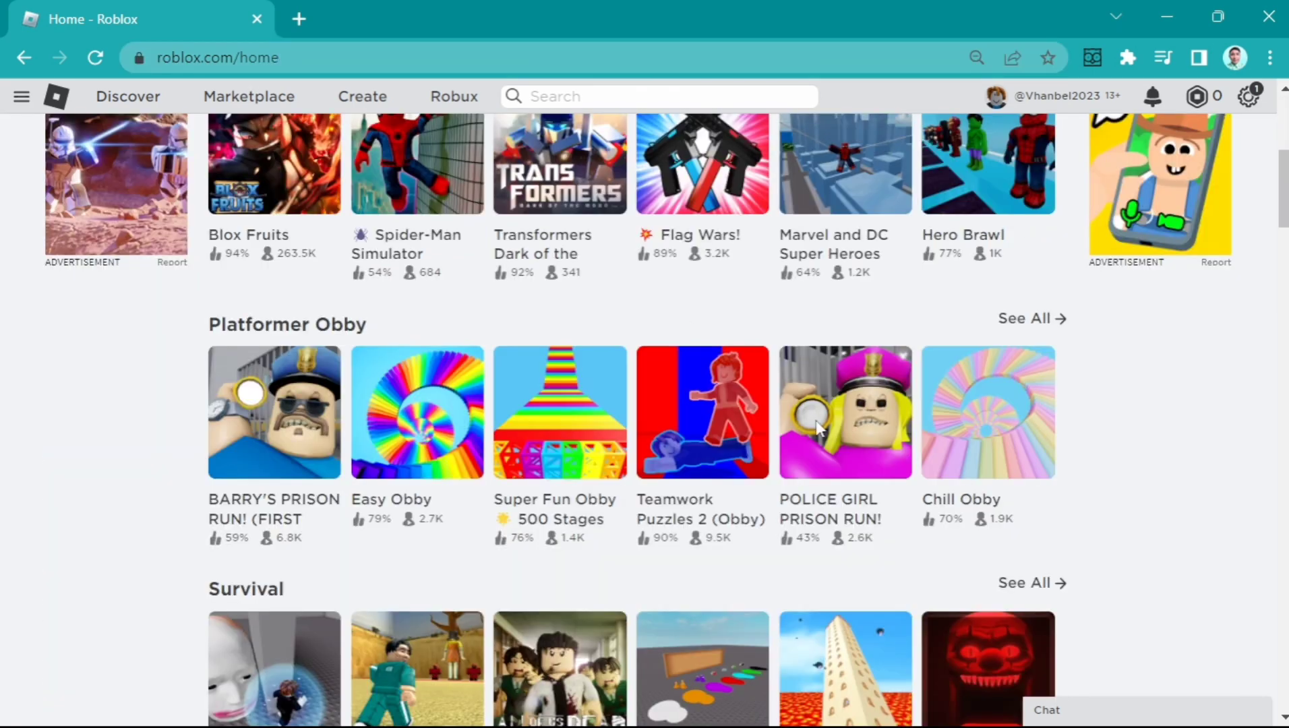
pyautogui.scroll(-3, 821, 432)
pyautogui.scroll(3, 896, 589)
pyautogui.scroll(1, 896, 570)
pyautogui.scroll(3, 882, 559)
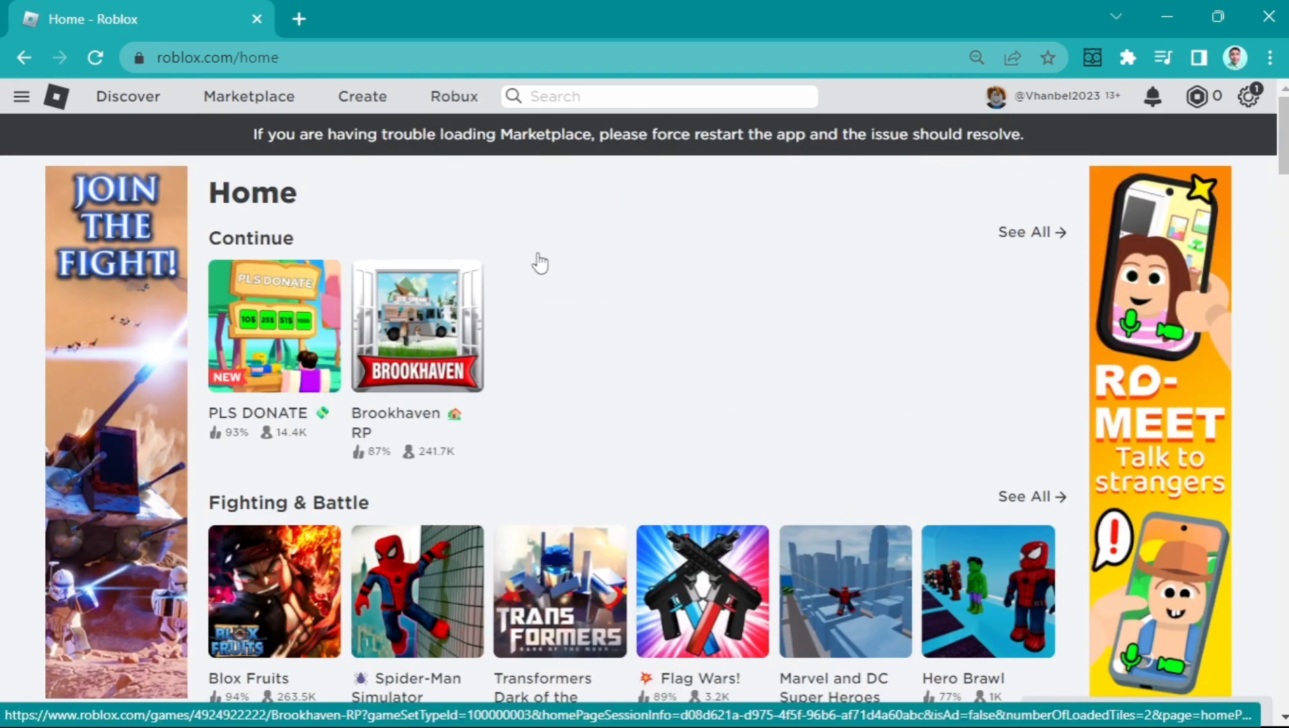
# Open Brookhaven RP from the Continue row and start playing it.
pyautogui.click(455, 358)
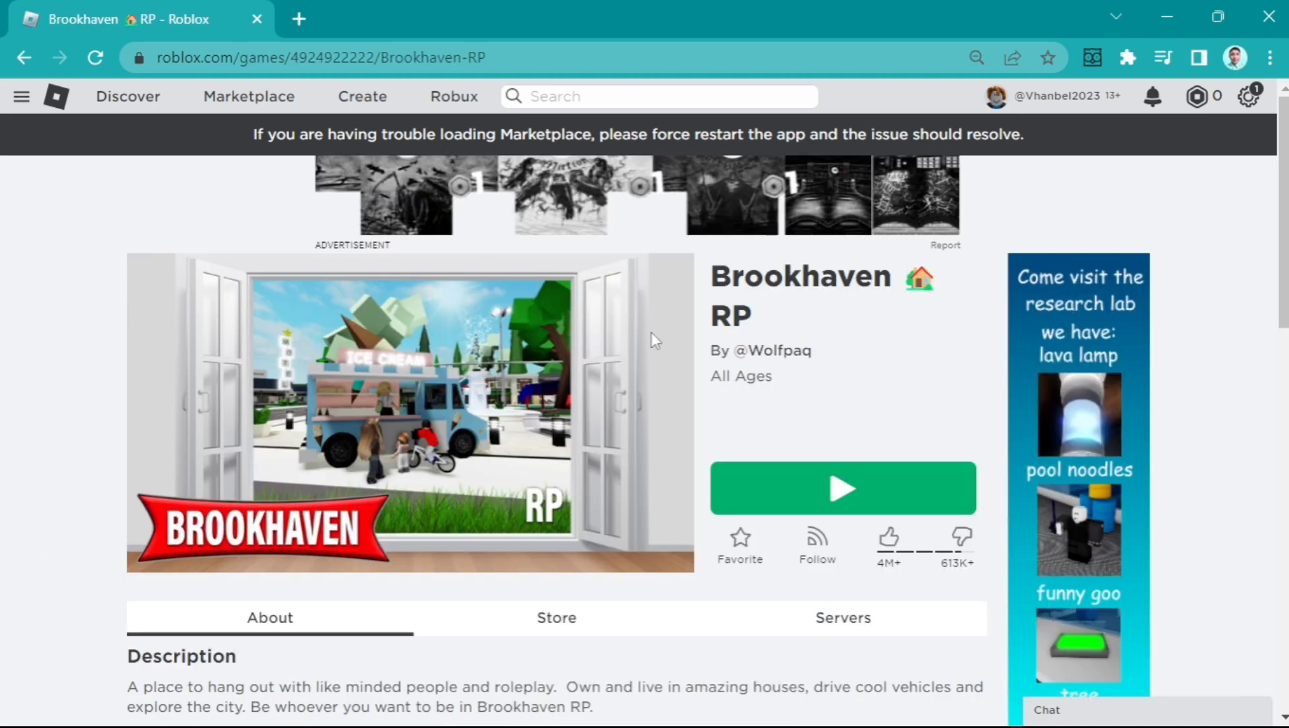
pyautogui.click(838, 489)
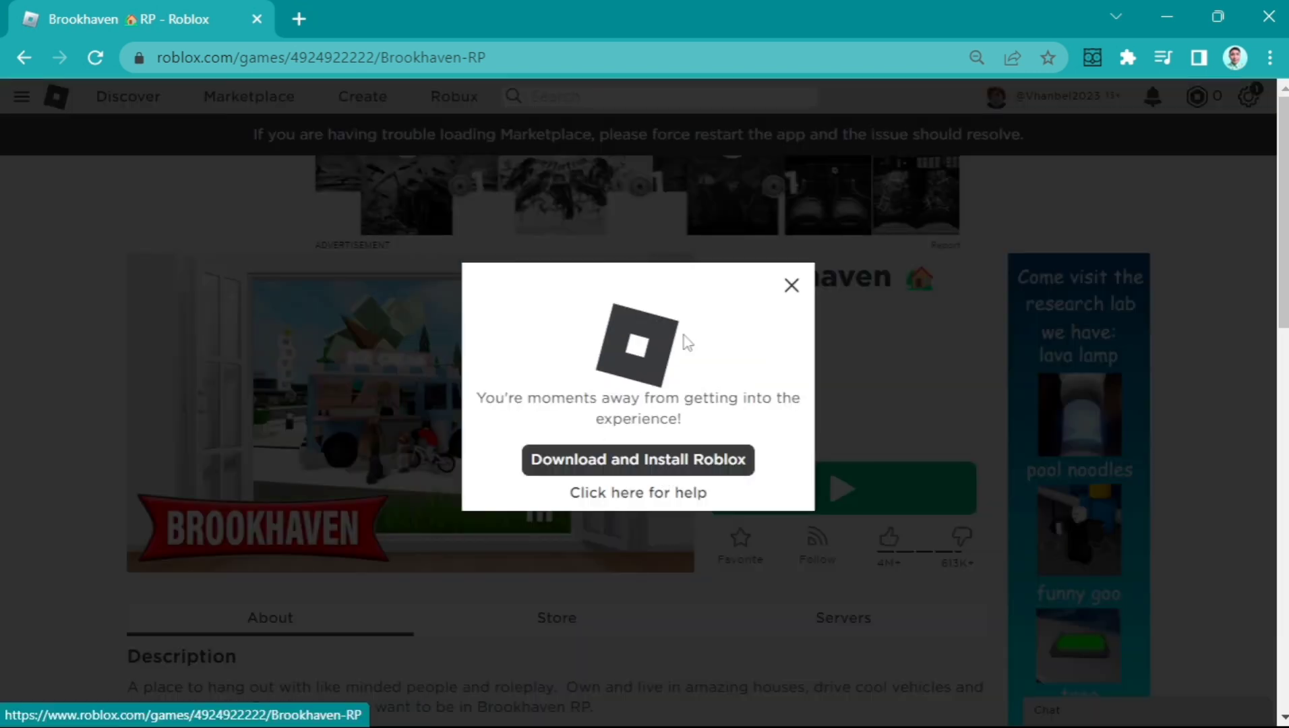
# Download and run RobloxPlayer.exe, confirm the install and dismiss the instructions dialog.
pyautogui.click(649, 465)
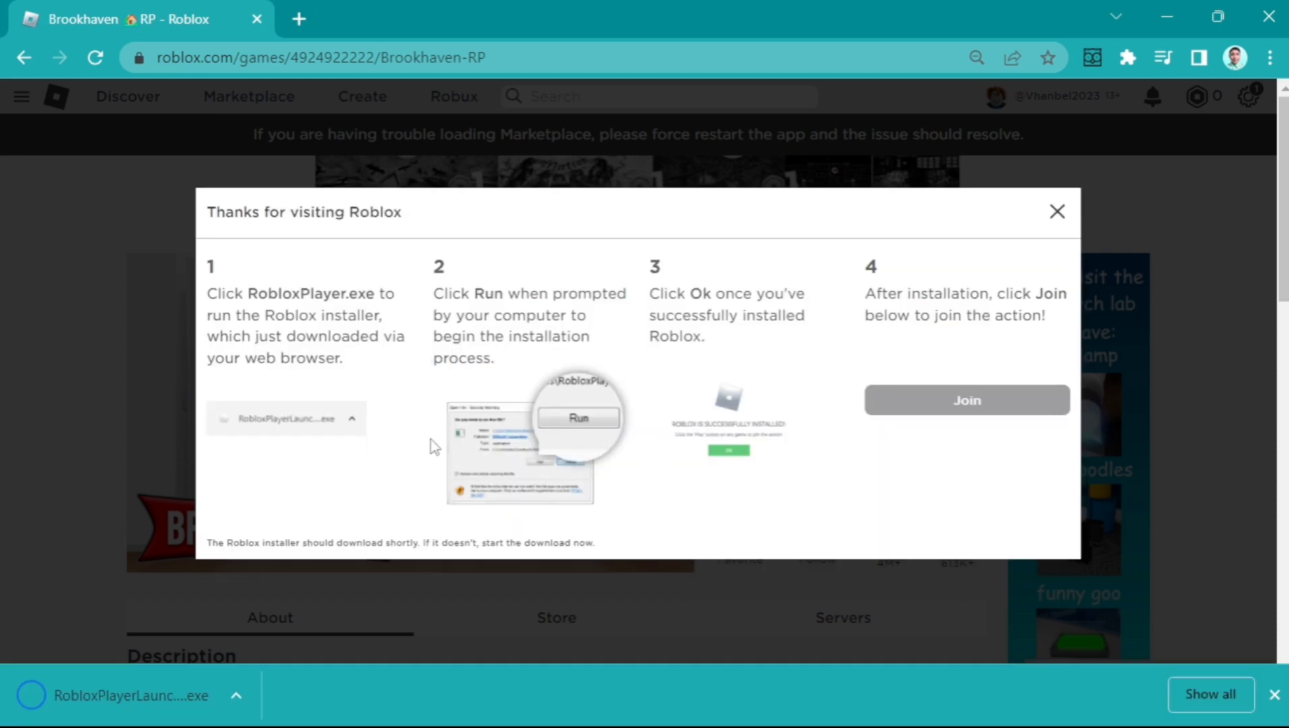
pyautogui.click(136, 696)
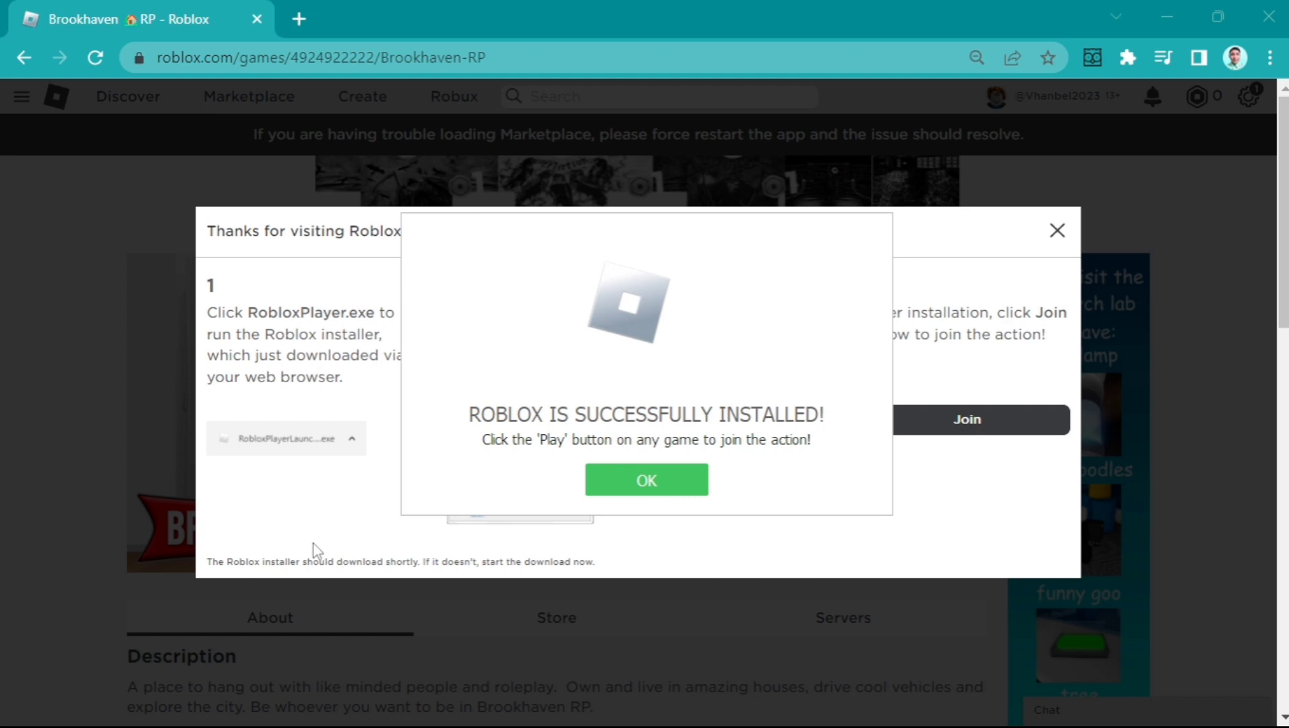
pyautogui.click(646, 487)
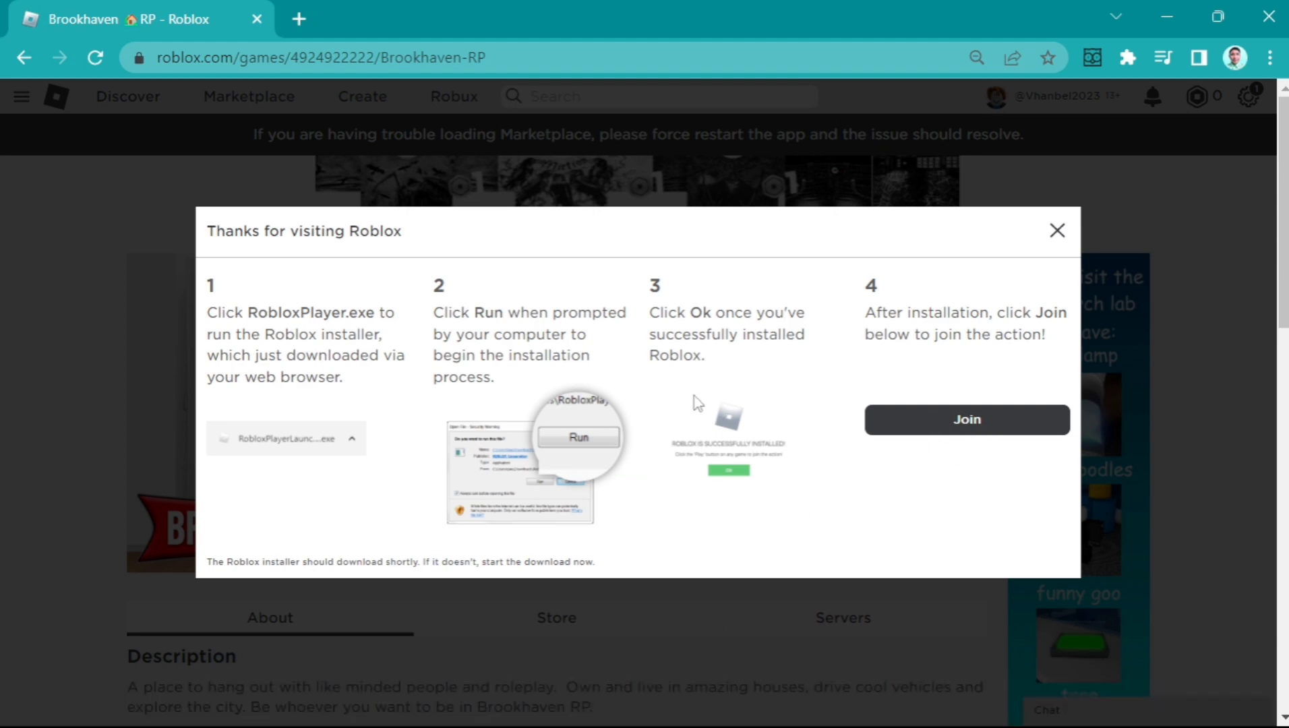
pyautogui.click(1058, 232)
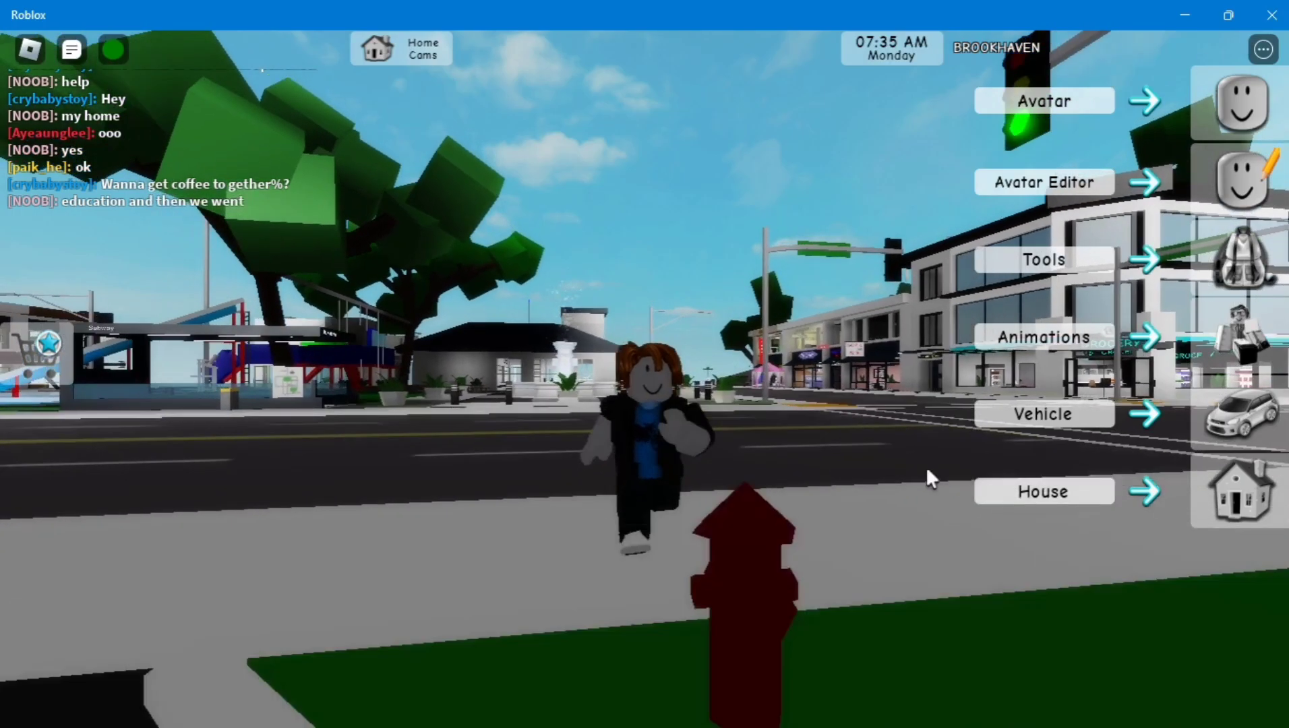
# Walk the avatar down the street and around the diner corner to its storefront sidewalk.
pyautogui.press('w')
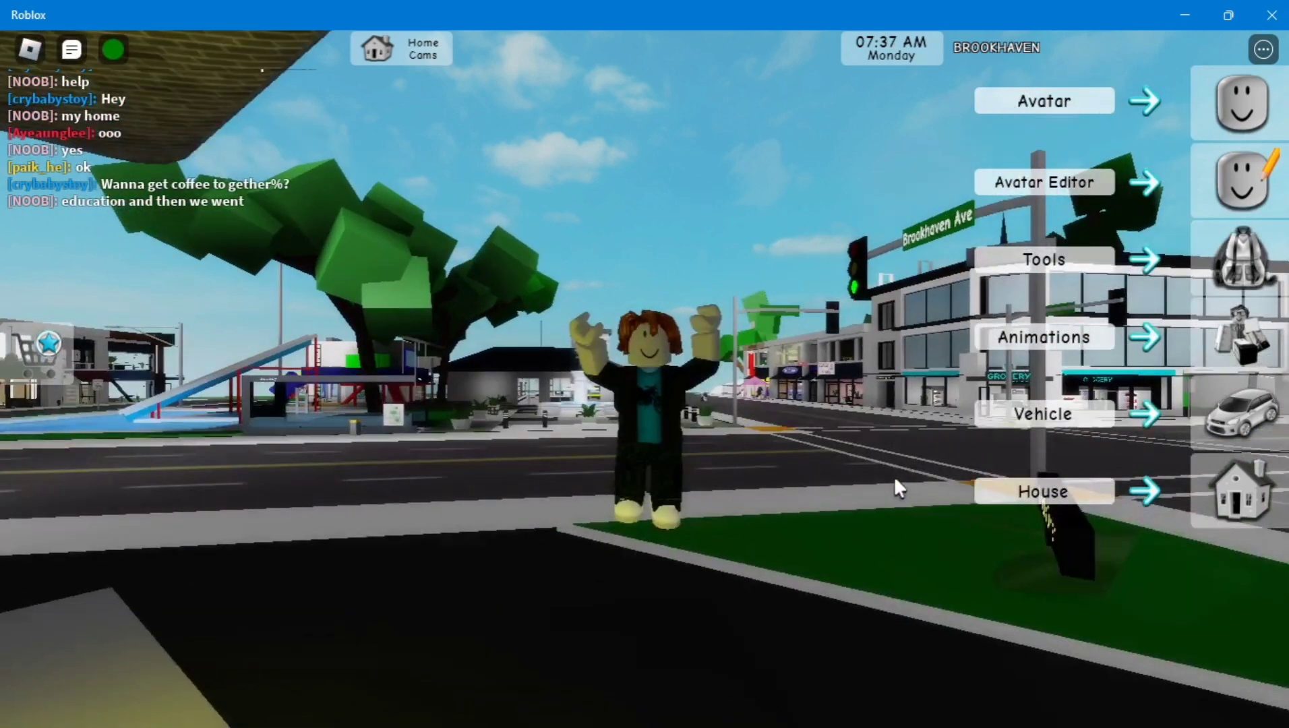
pyautogui.press('s')
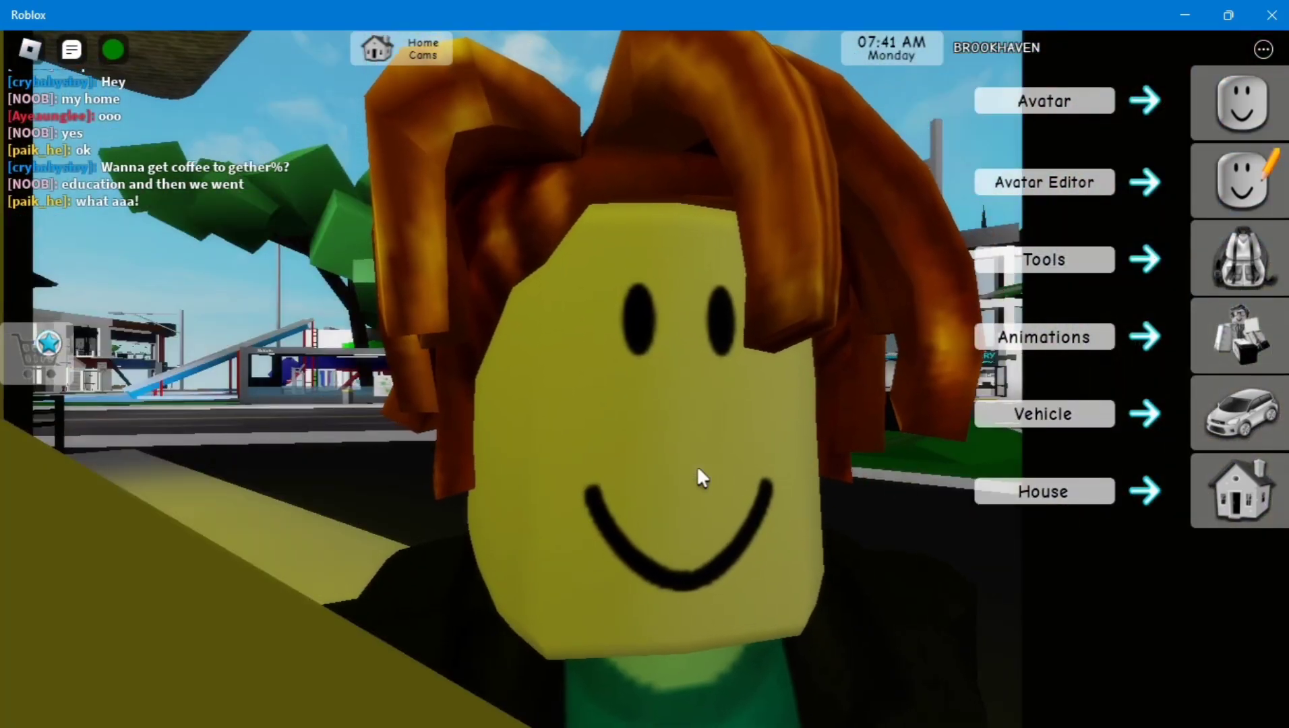
pyautogui.press('w')
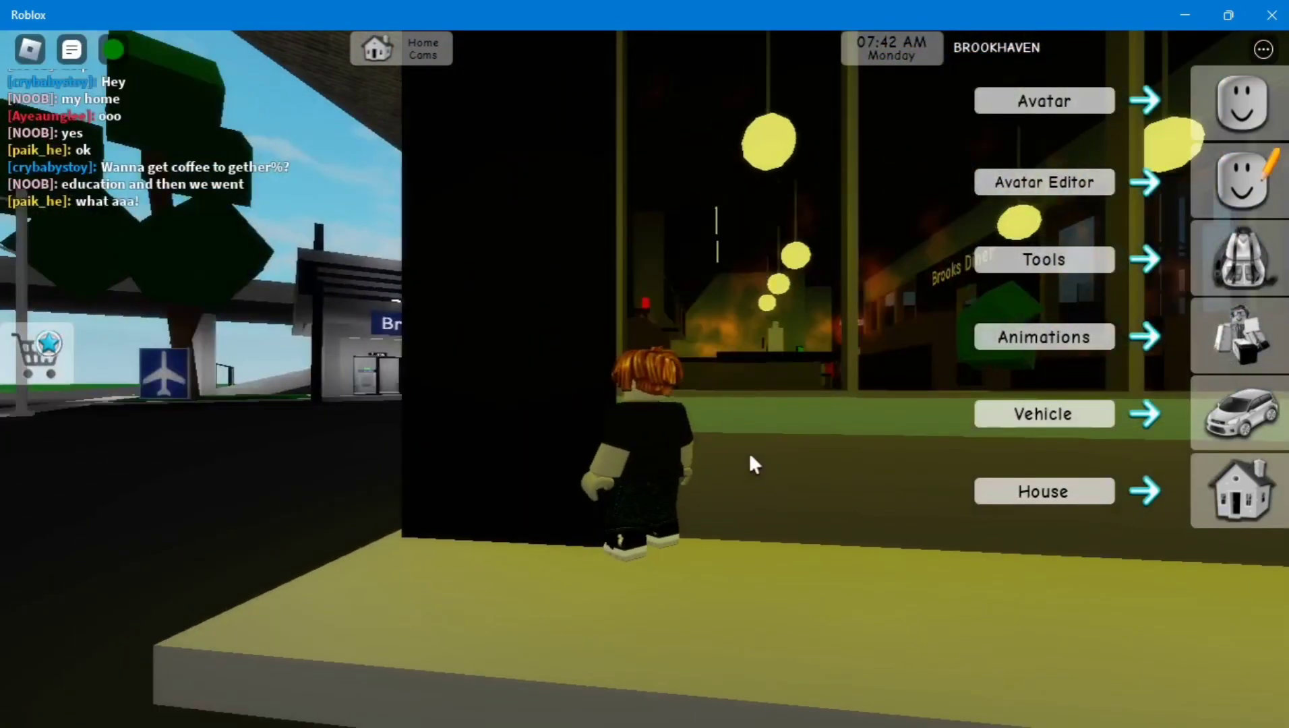
pyautogui.press('s')
pyautogui.press('Left')
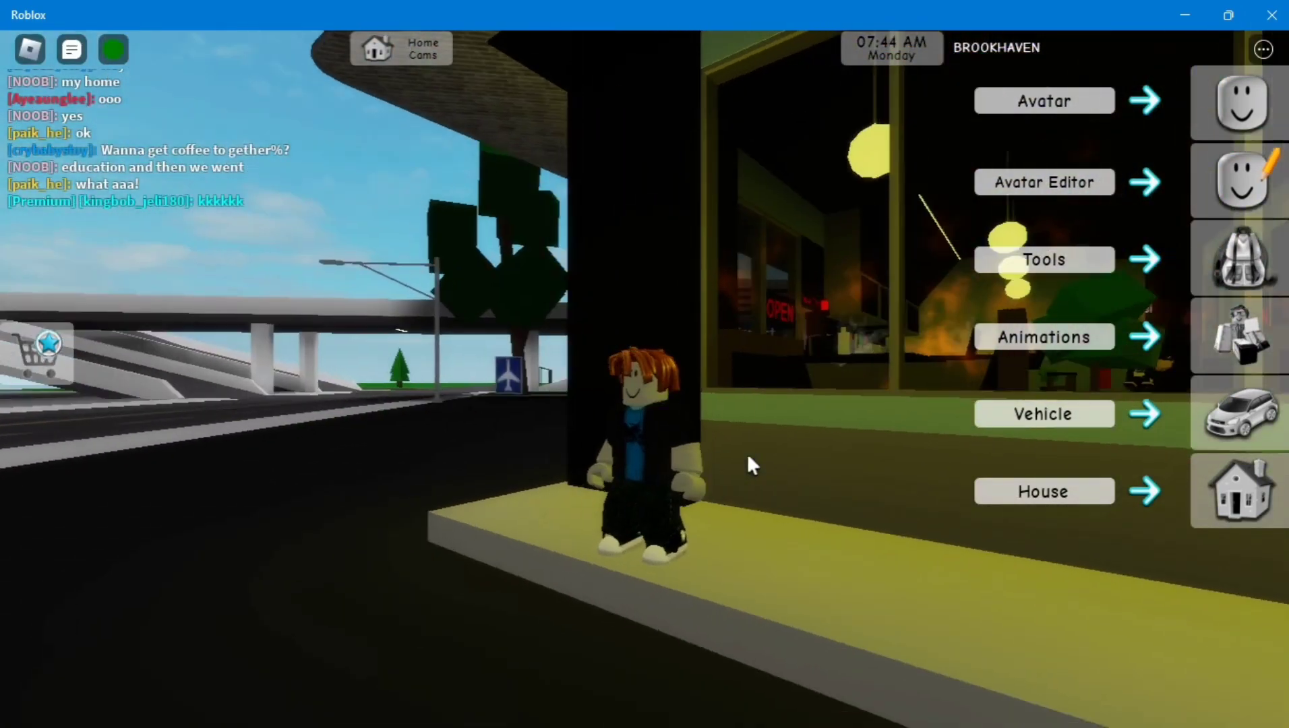
pyautogui.press('a')
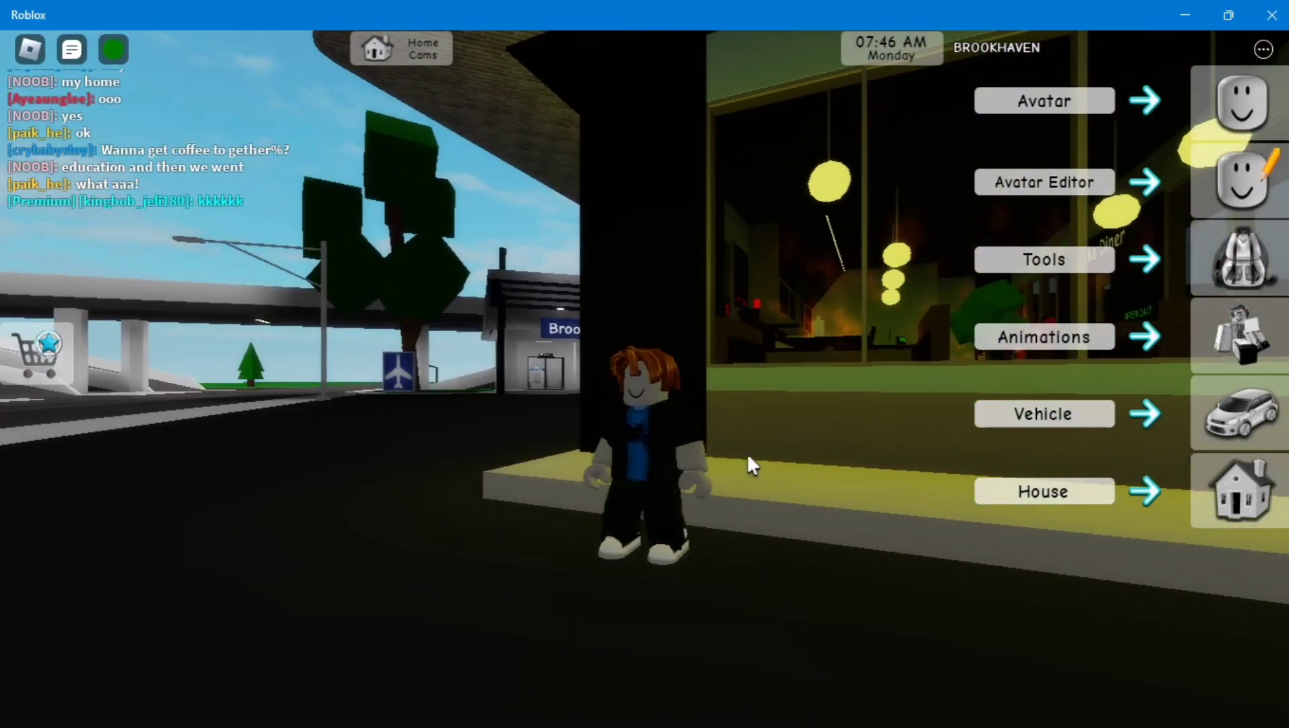